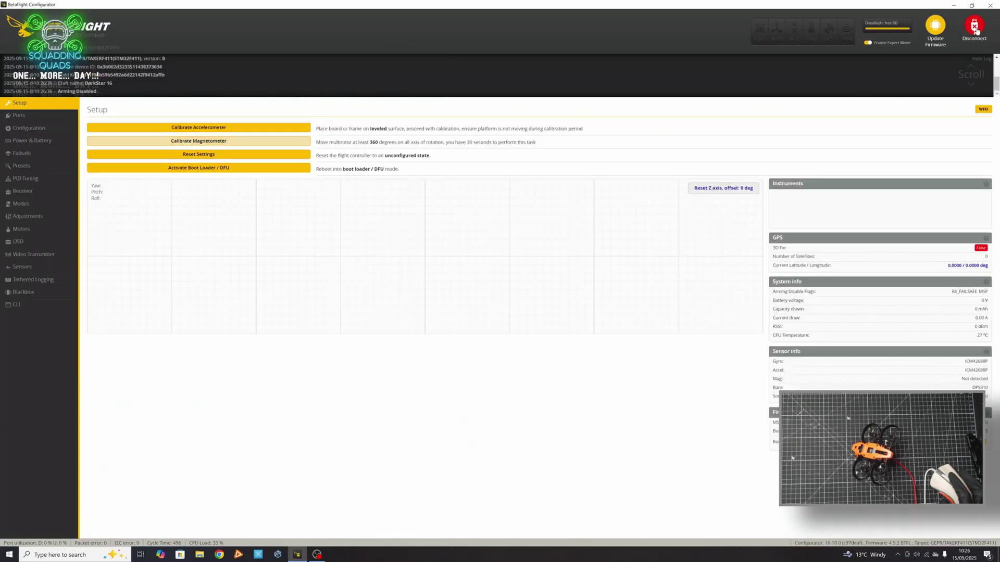
# Review the serial ports, maximum arm angle, battery cell voltages, failsafe procedure, PID profile and filter settings
pyautogui.click(40, 120)
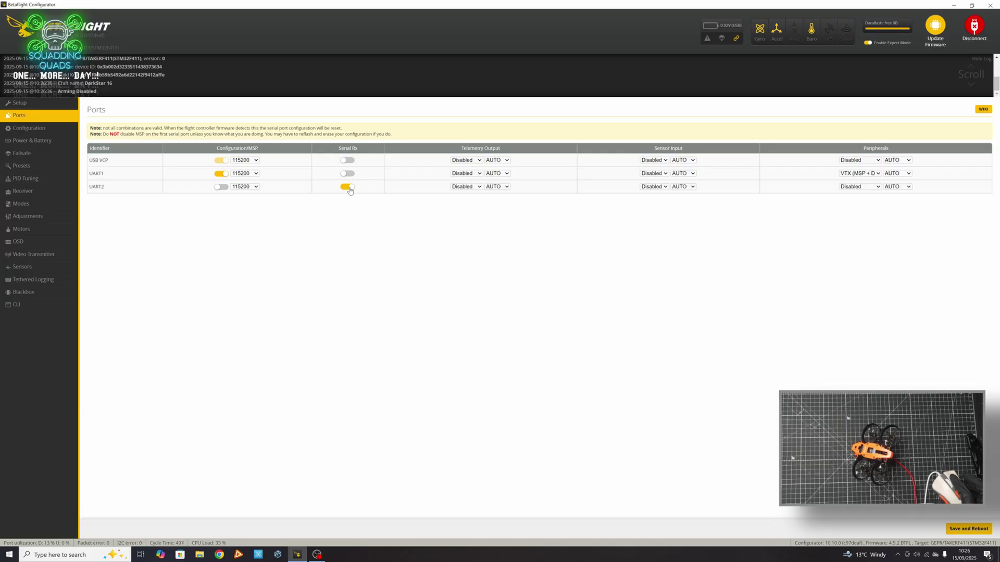
pyautogui.click(25, 130)
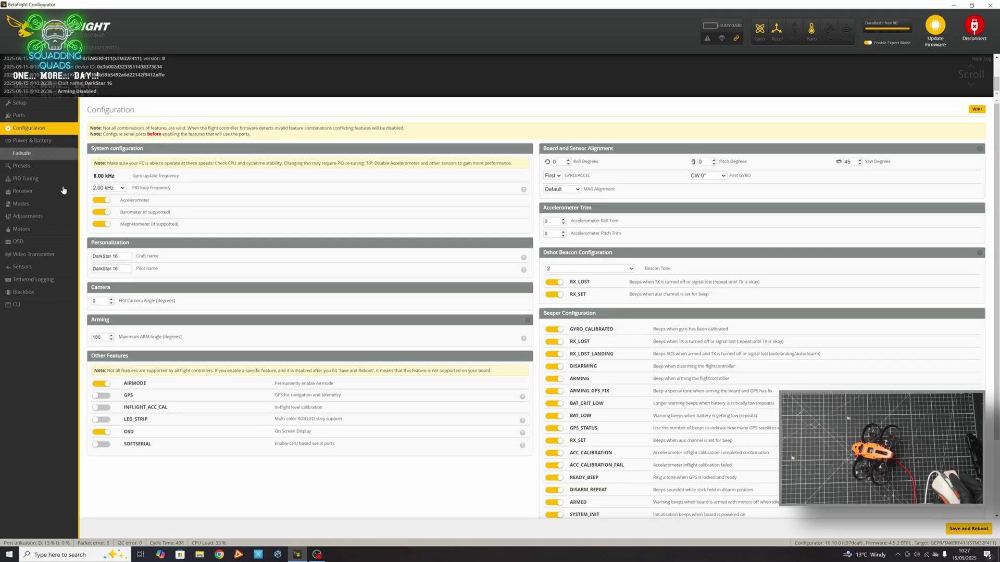
pyautogui.doubleClick(100, 338)
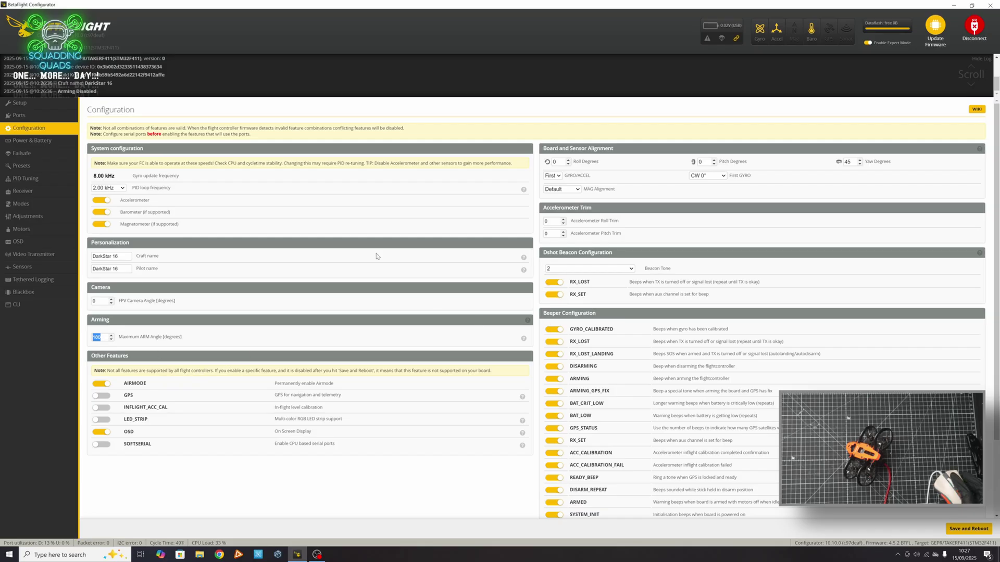
pyautogui.click(33, 144)
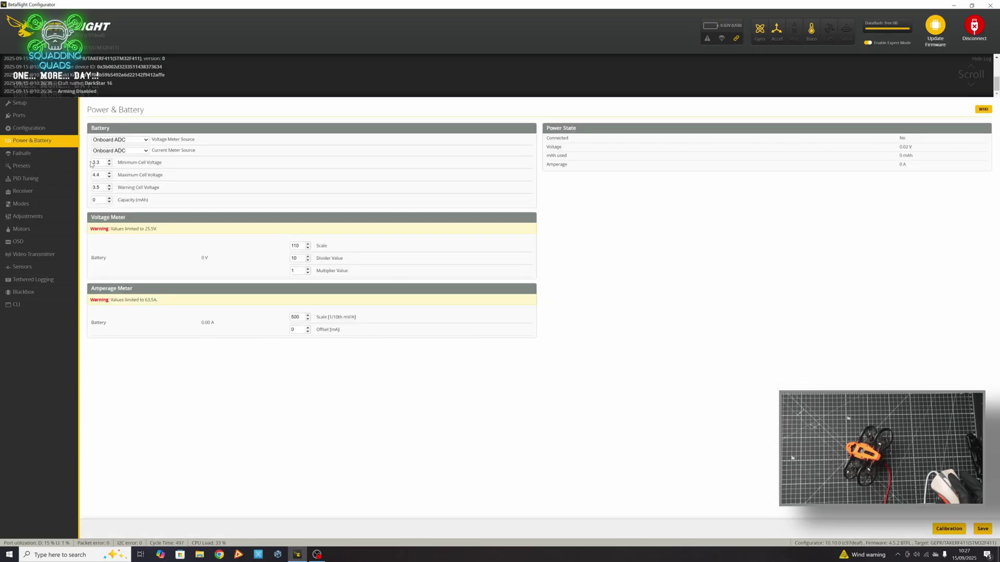
pyautogui.doubleClick(103, 175)
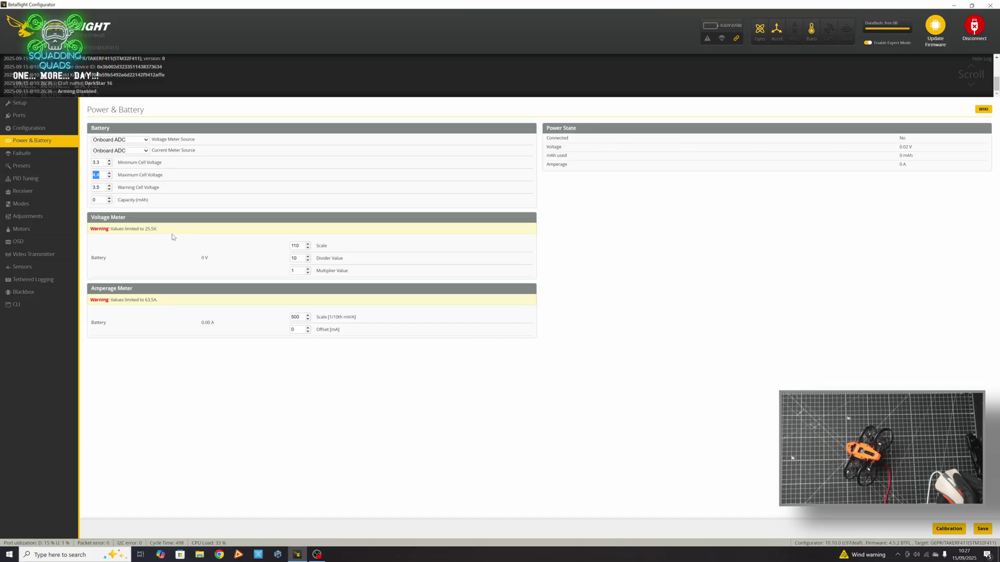
pyautogui.click(52, 158)
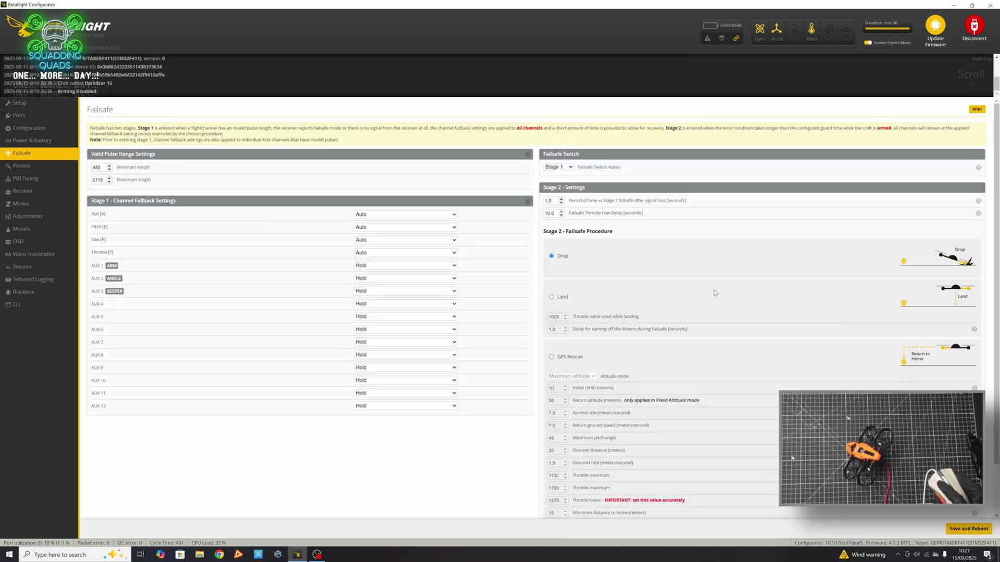
pyautogui.click(32, 166)
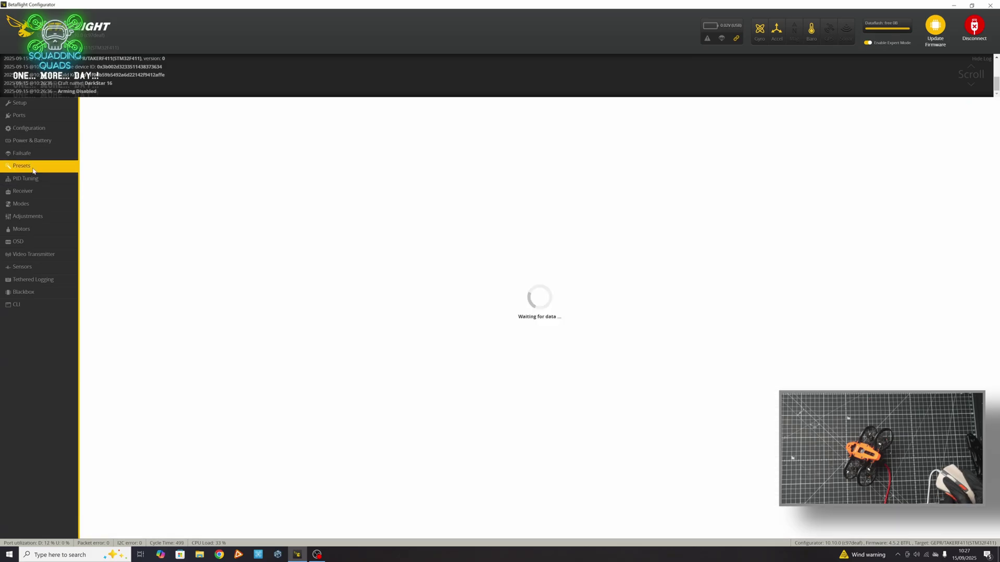
pyautogui.click(28, 178)
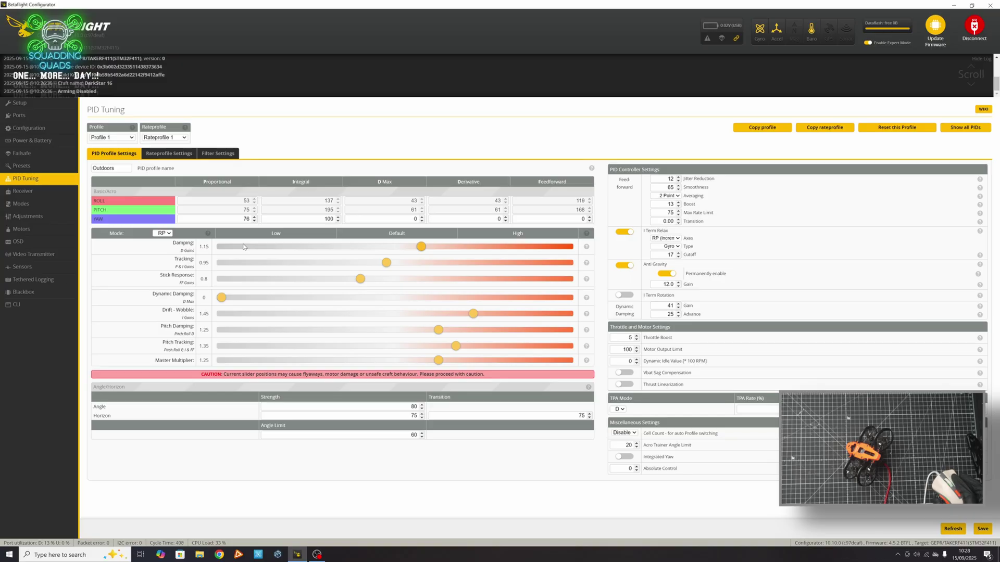
pyautogui.click(218, 154)
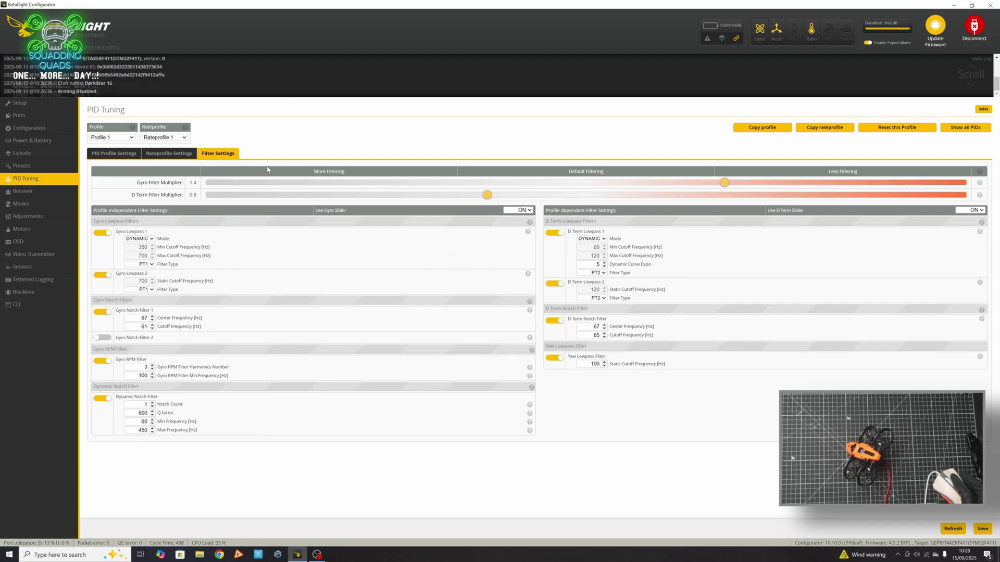
# Set the rate profile's center sensitivity to 10 for roll, pitch and yaw
pyautogui.click(163, 153)
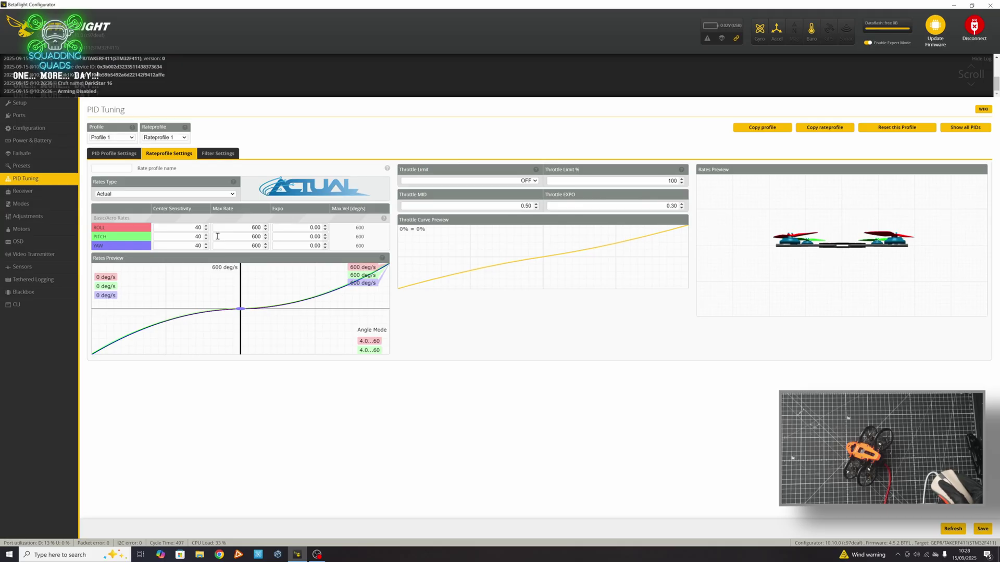
pyautogui.write('10')
pyautogui.doubleClick(191, 236)
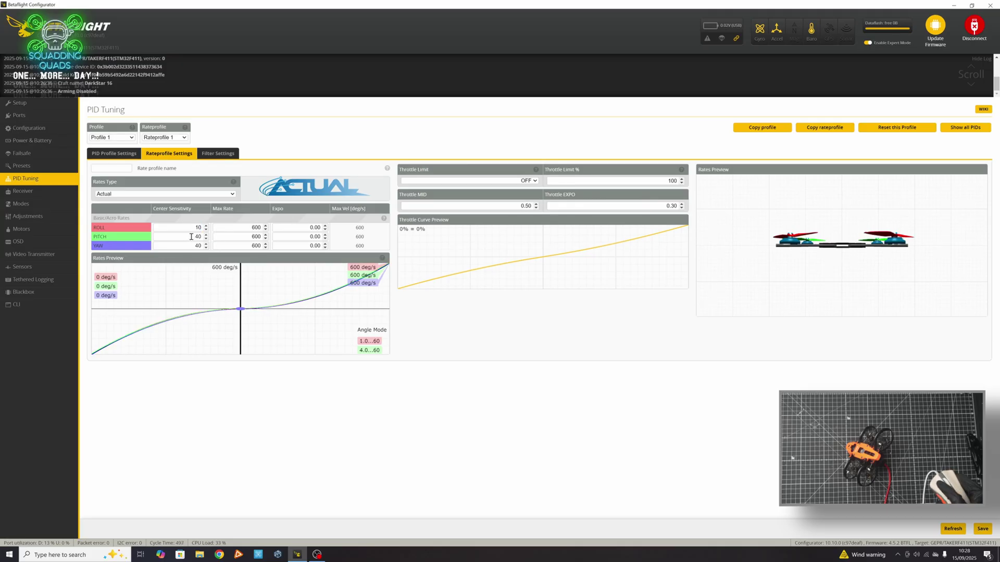
pyautogui.write('1010')
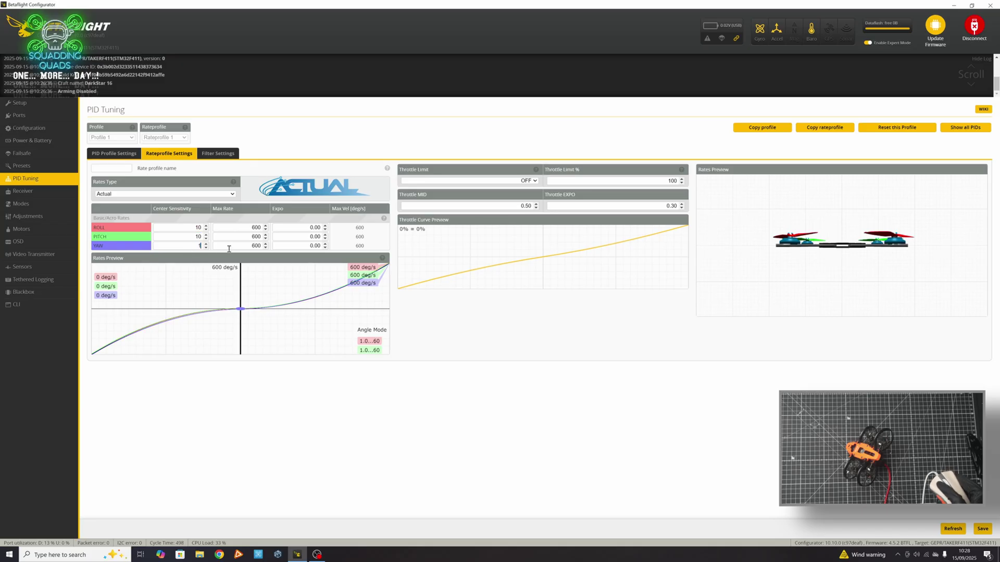
# Set the max rate to 1200 for roll and pitch and 1000 for yaw
pyautogui.doubleClick(256, 228)
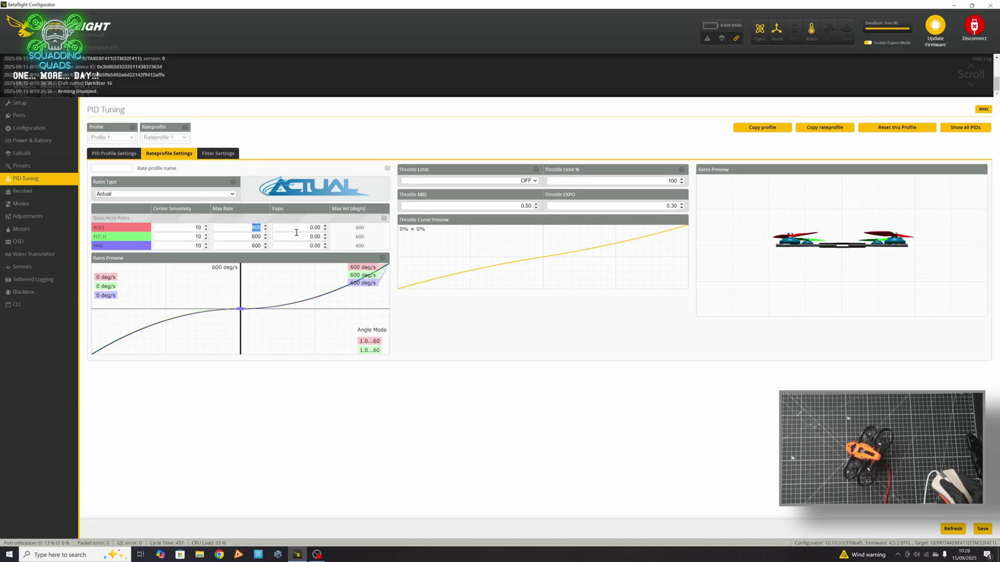
pyautogui.write('1200')
pyautogui.press('Tab')
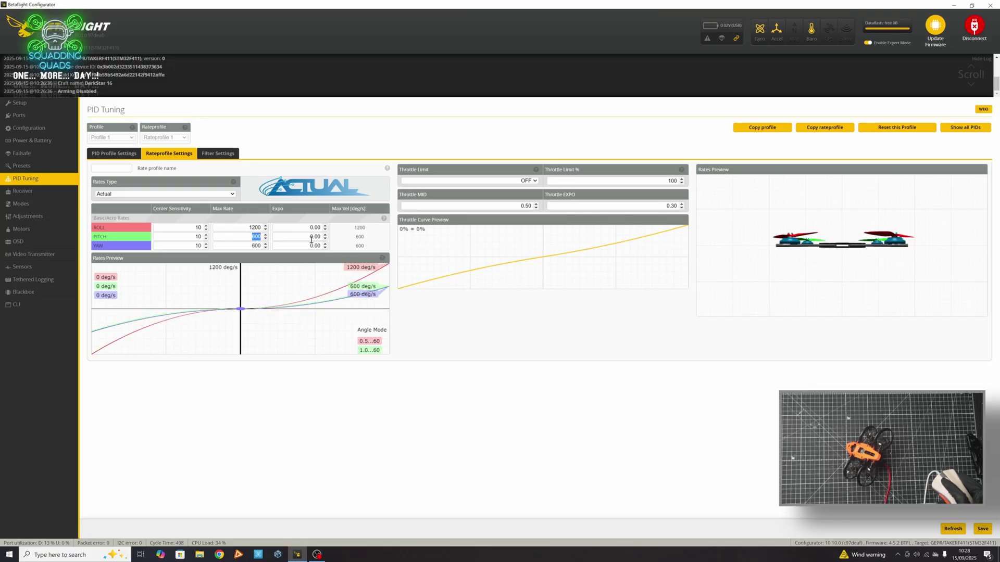
pyautogui.write('1200')
pyautogui.press('Tab')
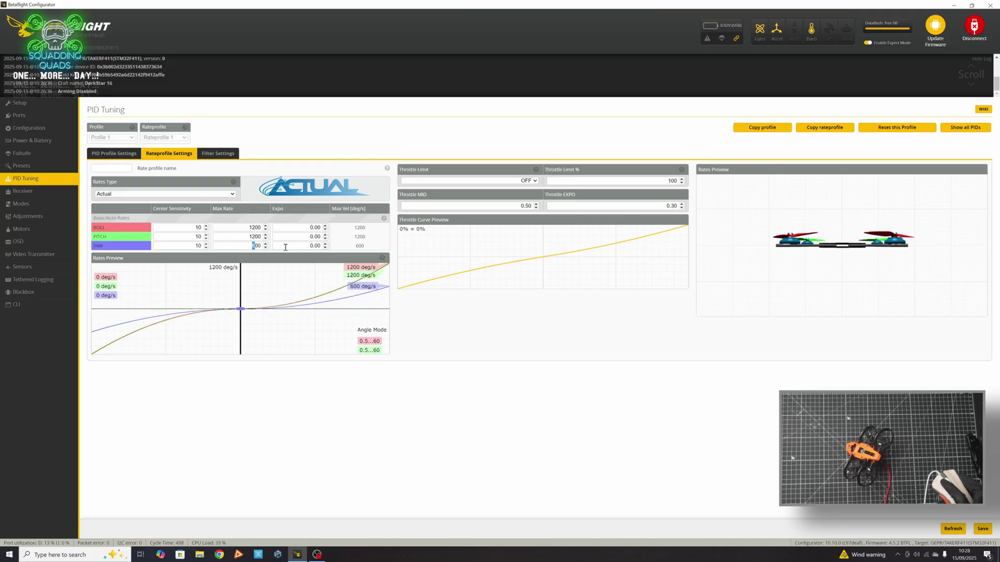
pyautogui.write('1000')
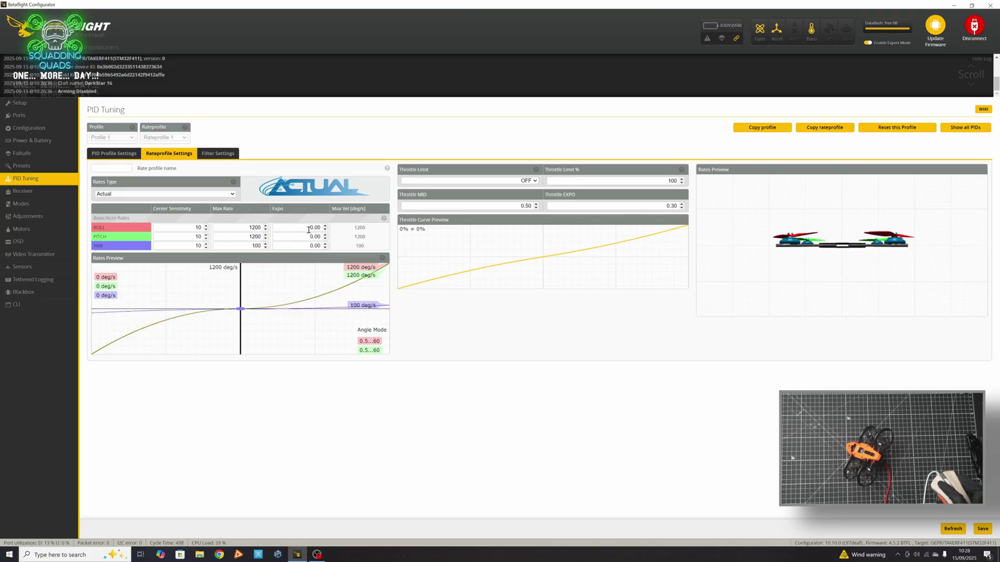
# Set the rate expo to 0.30 for roll and pitch and 0.35 for yaw, and save the rate profile
pyautogui.doubleClick(316, 228)
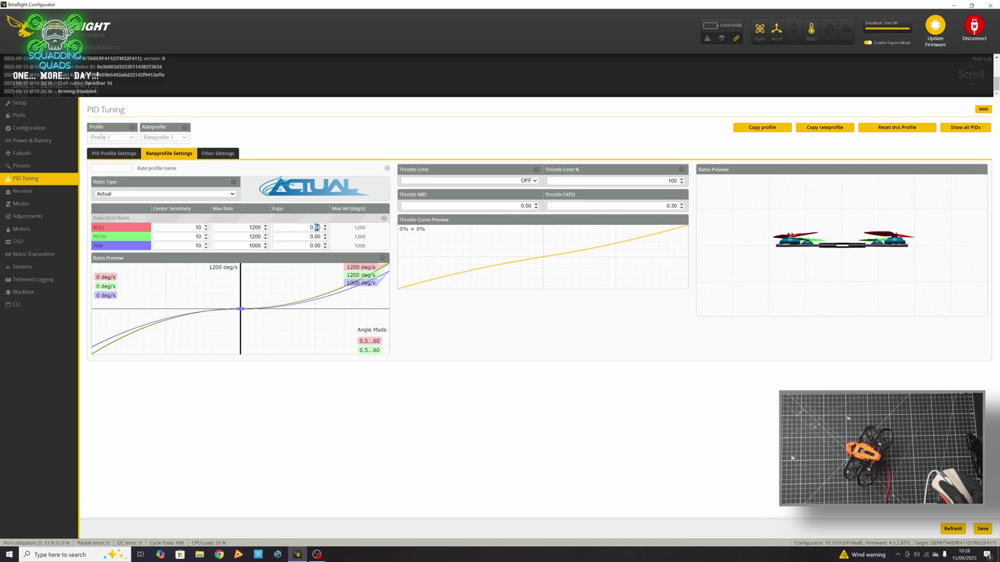
pyautogui.write('0.30')
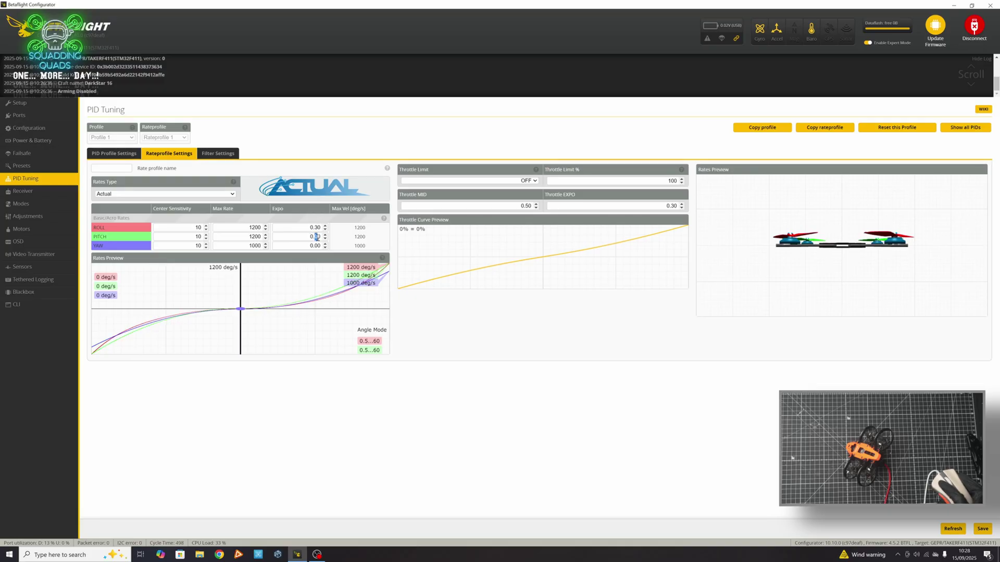
pyautogui.write('0.30')
pyautogui.doubleClick(315, 245)
pyautogui.write('35')
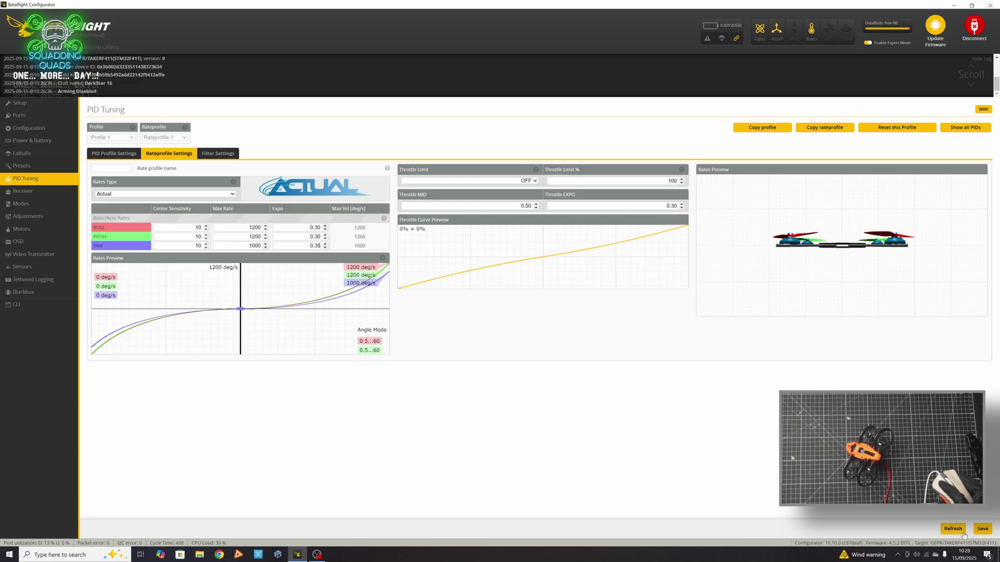
pyautogui.click(983, 530)
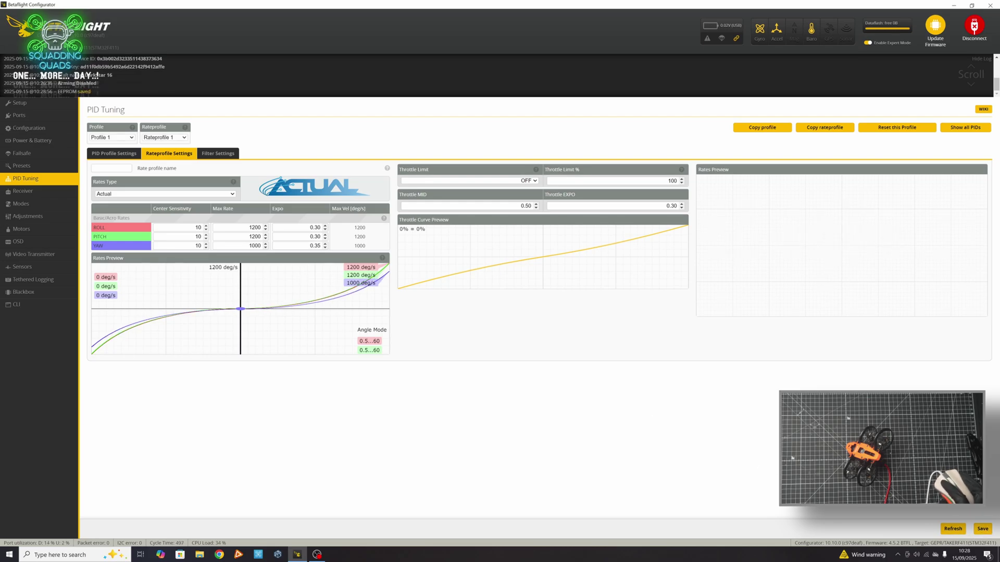
# Check the stick and switch channels on the receiver page, and assign the ARM mode to AUX 2
pyautogui.click(23, 191)
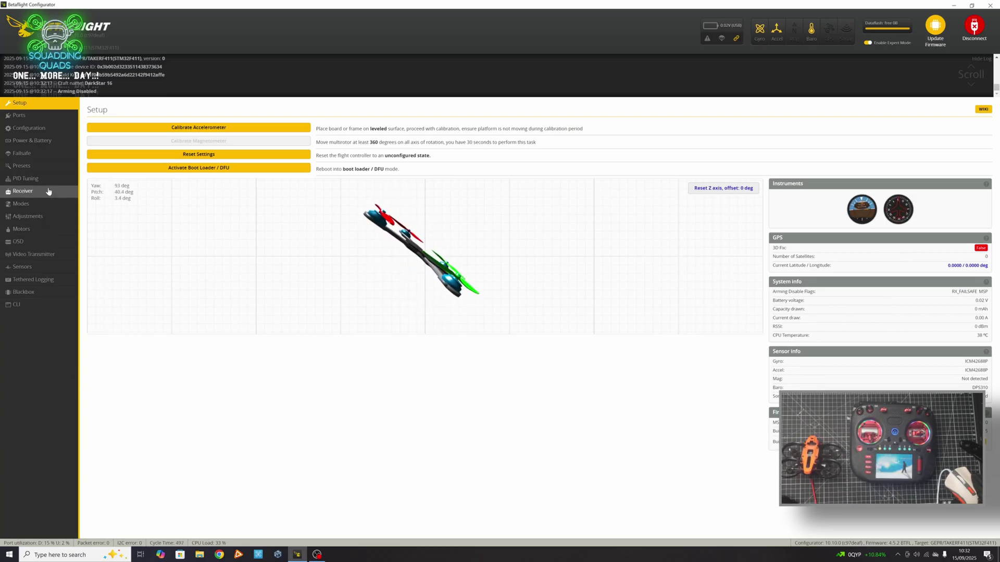
pyautogui.click(32, 191)
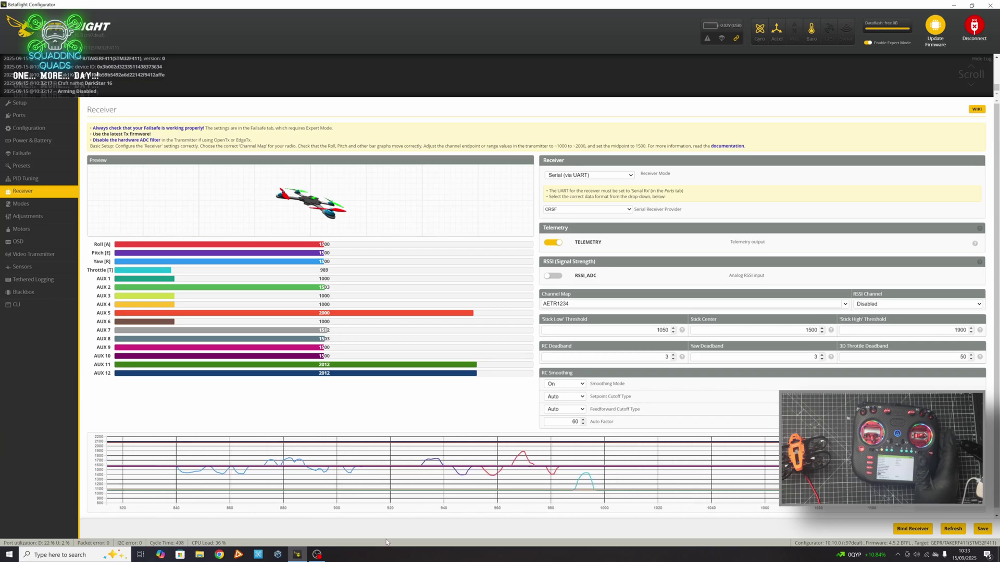
pyautogui.click(21, 204)
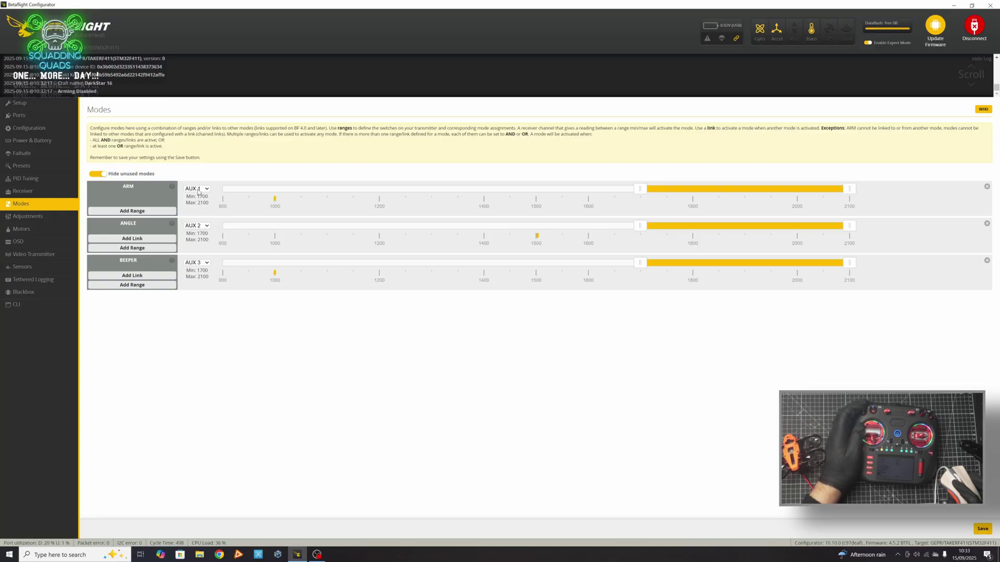
pyautogui.click(198, 189)
pyautogui.click(193, 208)
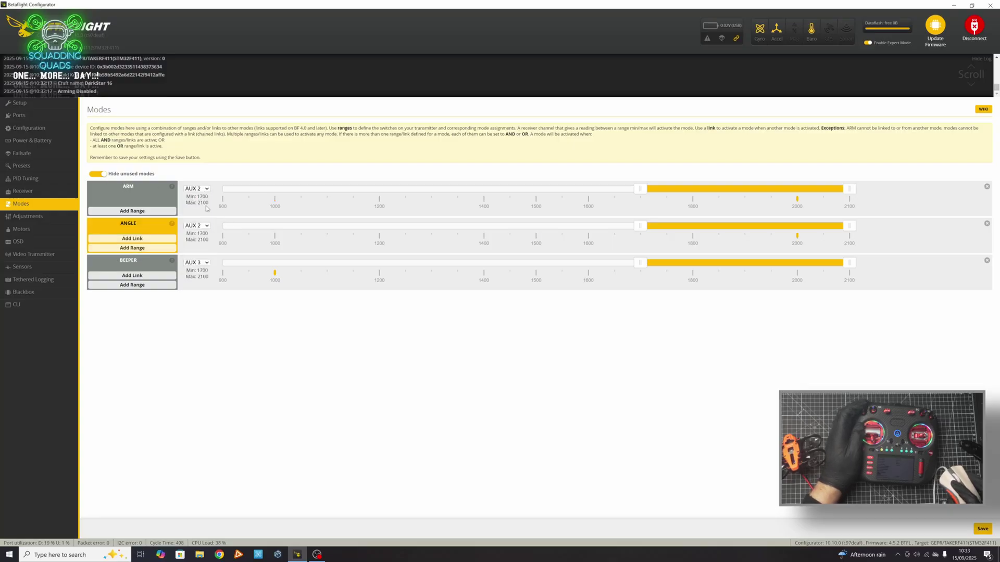
# Assign the ANGLE mode to AUX 4, shift its active range to 1375–1775 and save the modes
pyautogui.click(205, 227)
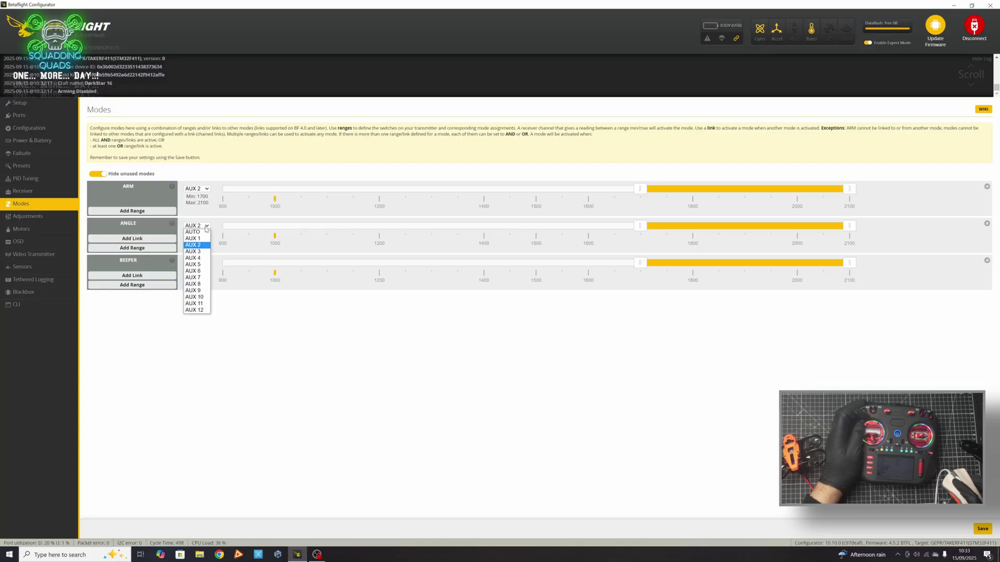
pyautogui.click(205, 227)
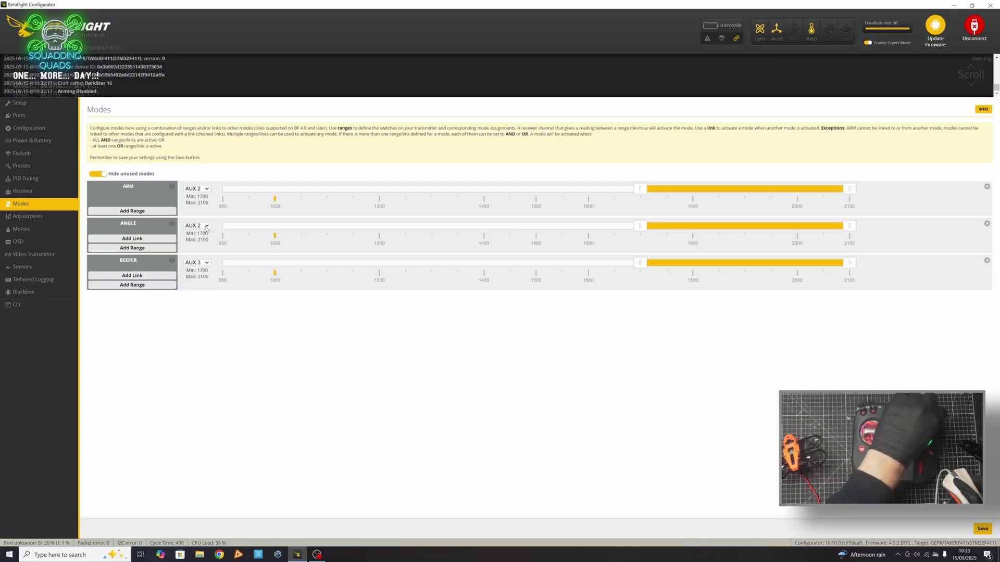
pyautogui.click(206, 228)
pyautogui.click(193, 258)
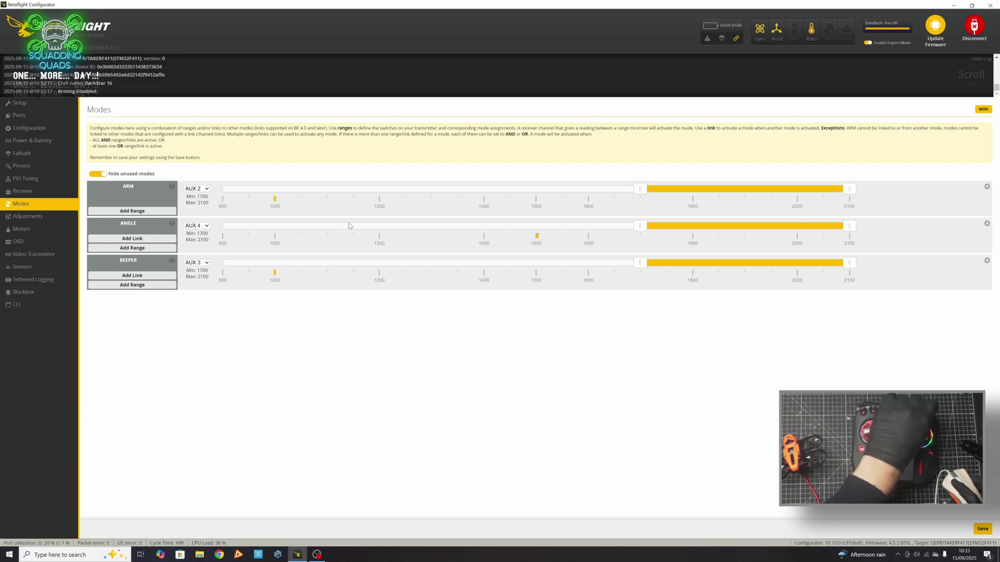
pyautogui.moveTo(697, 225); pyautogui.dragTo(527, 225)
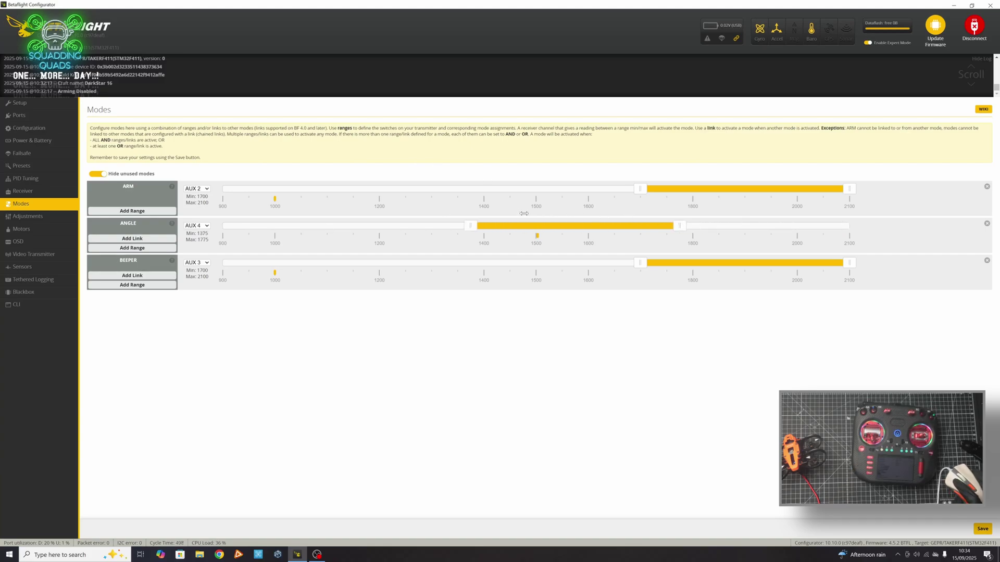
pyautogui.click(982, 529)
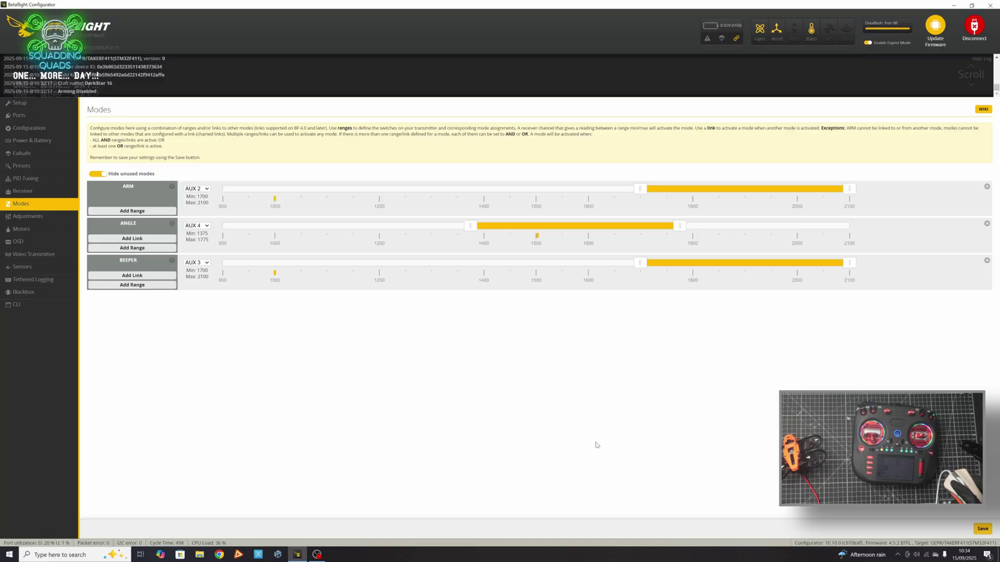
# Assign the BEEPER mode to AUX 6
pyautogui.click(204, 266)
pyautogui.click(204, 270)
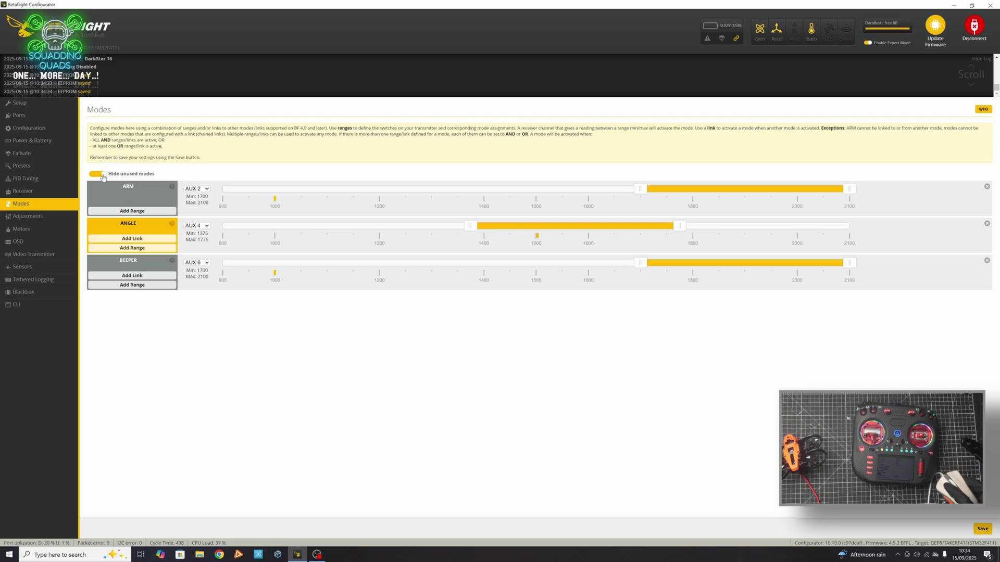
# Show the unused modes, assign the PREARM mode to AUX 1 with an active range of 1750–2100, and save the modes
pyautogui.click(102, 175)
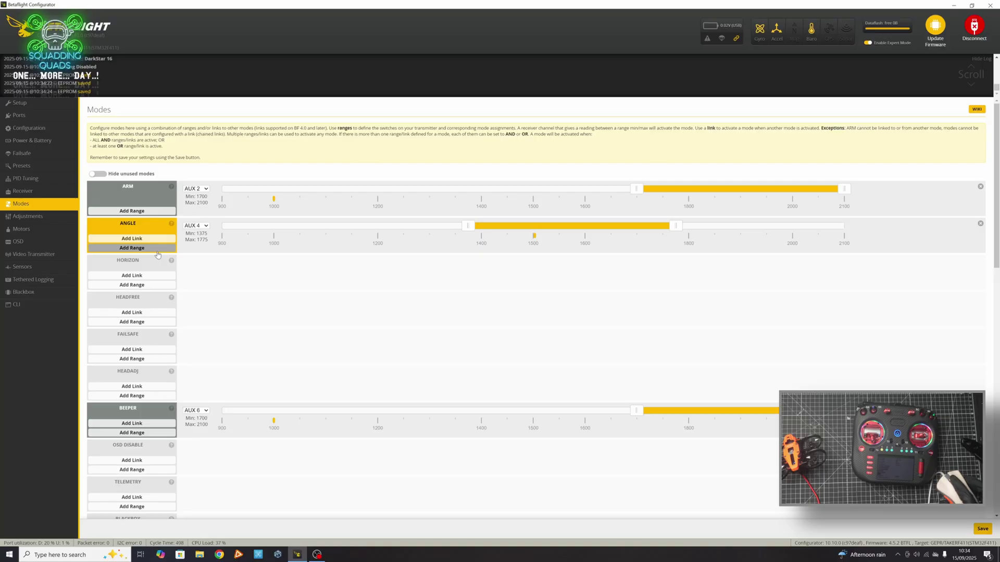
pyautogui.scroll(-2, 158, 255)
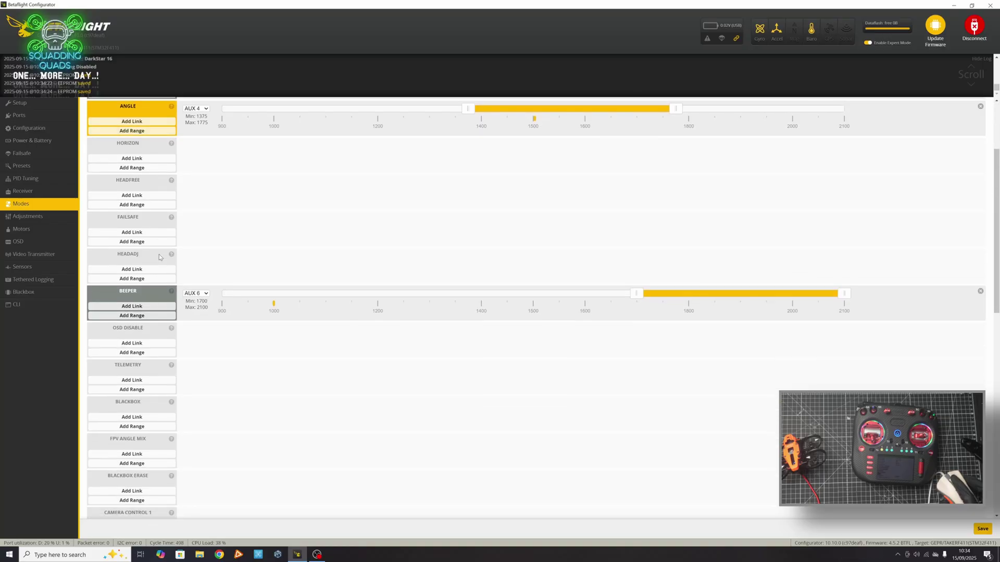
pyautogui.scroll(-3, 158, 255)
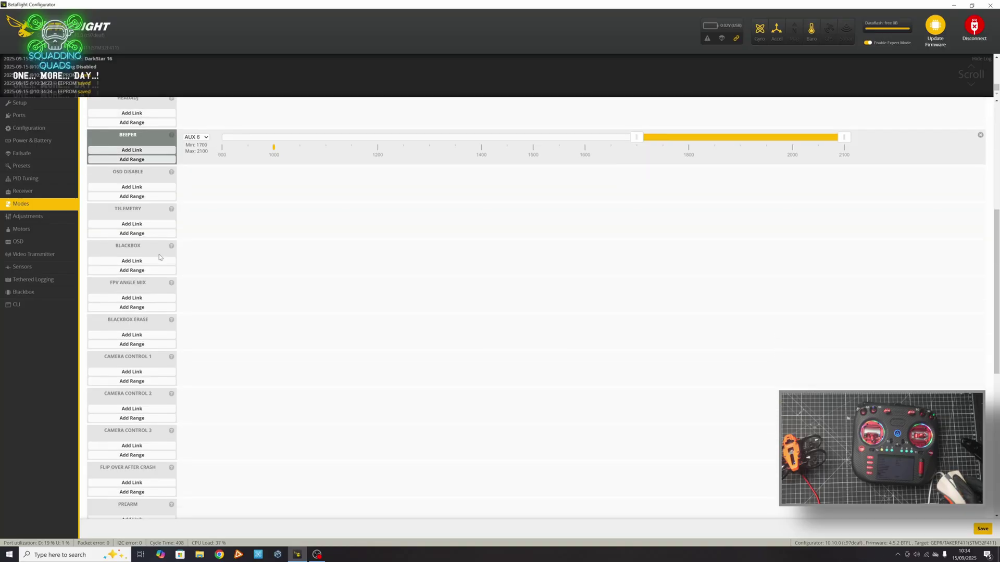
pyautogui.scroll(-3, 158, 257)
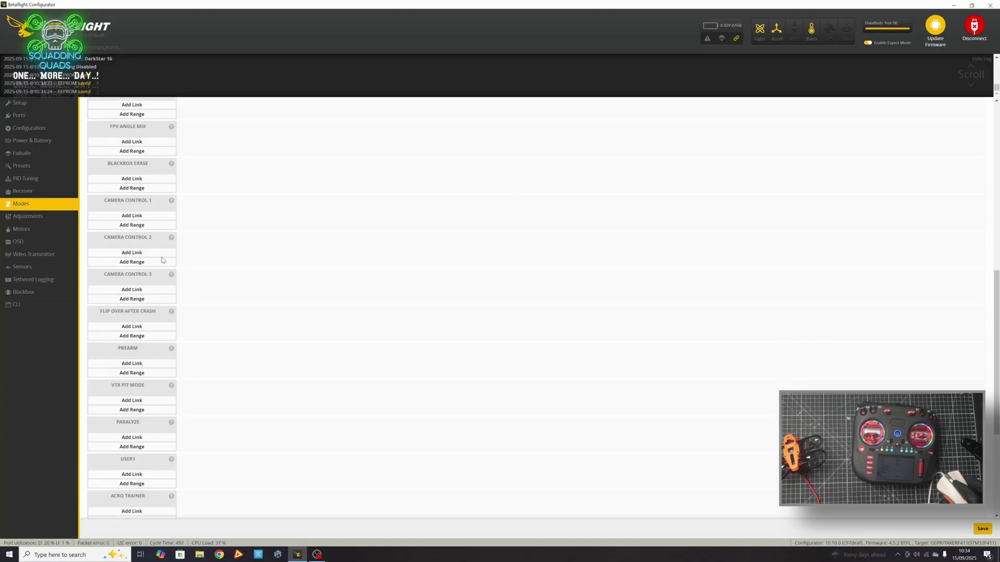
pyautogui.click(146, 375)
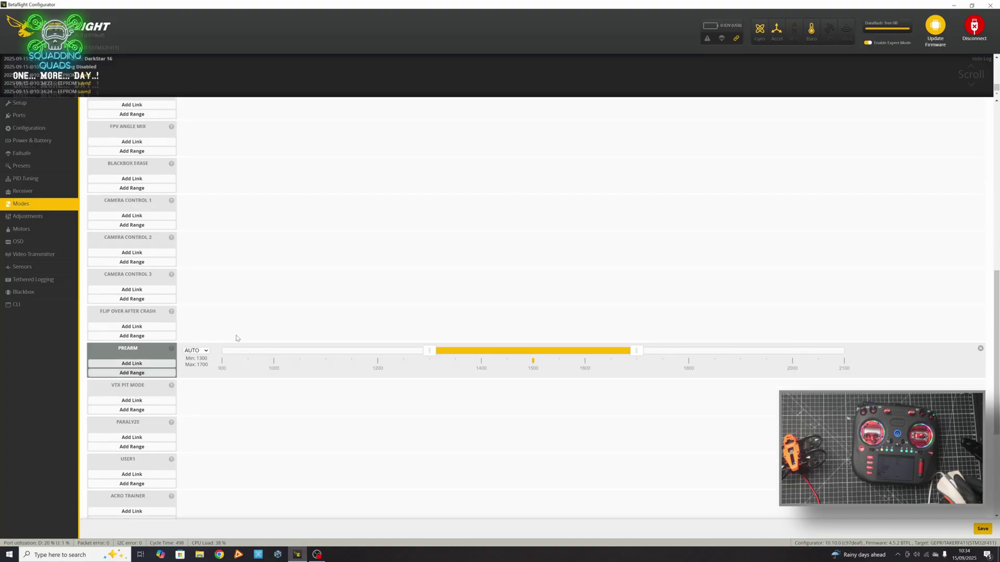
pyautogui.moveTo(552, 346); pyautogui.dragTo(744, 358)
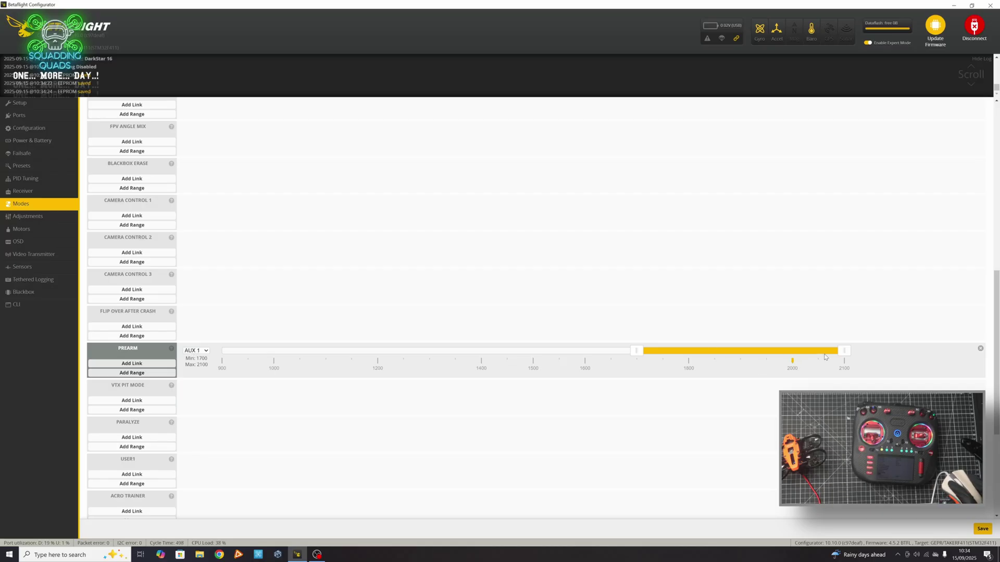
pyautogui.moveTo(643, 351); pyautogui.dragTo(815, 359)
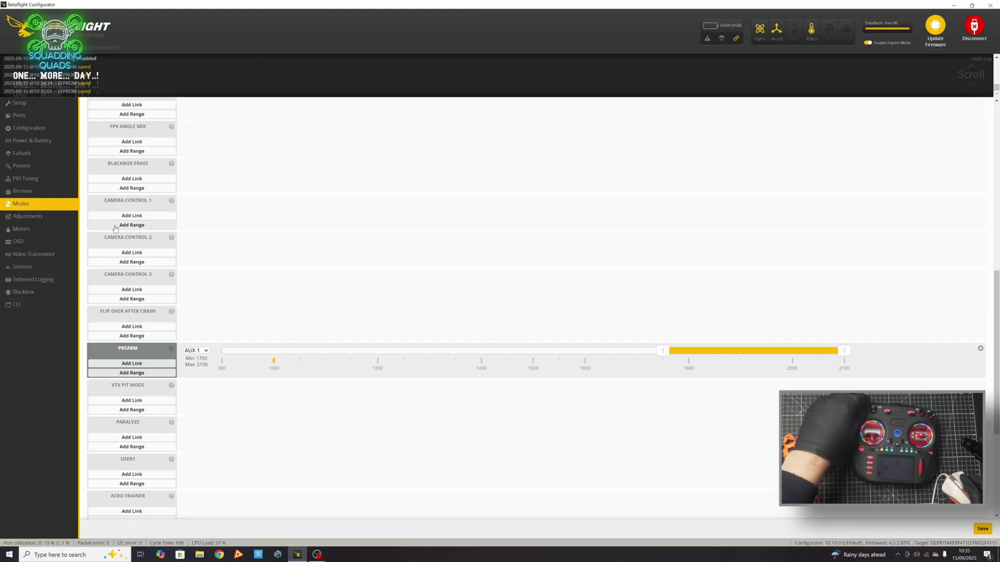
# Review the adjustments, motors and OSD pages
pyautogui.click(31, 218)
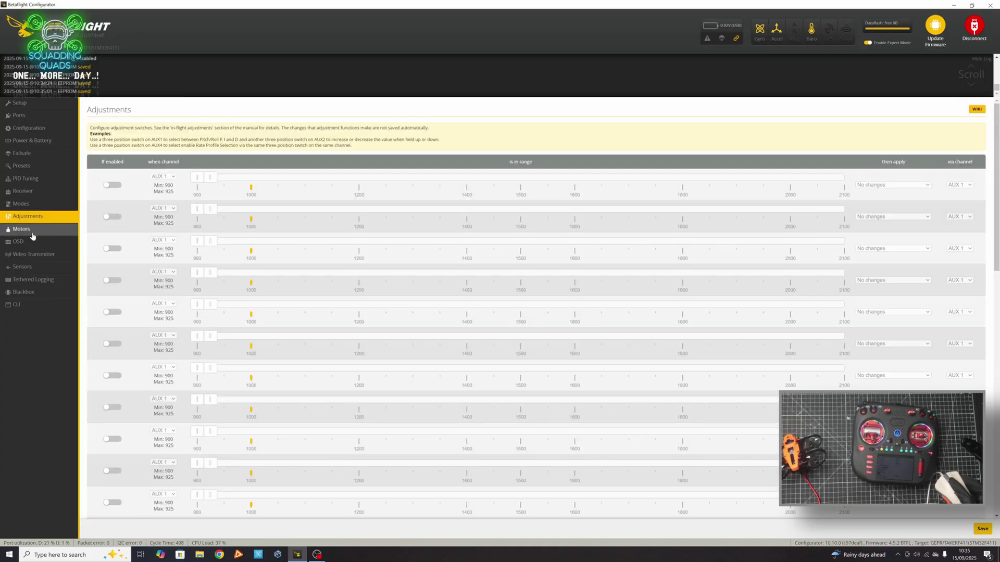
pyautogui.click(33, 232)
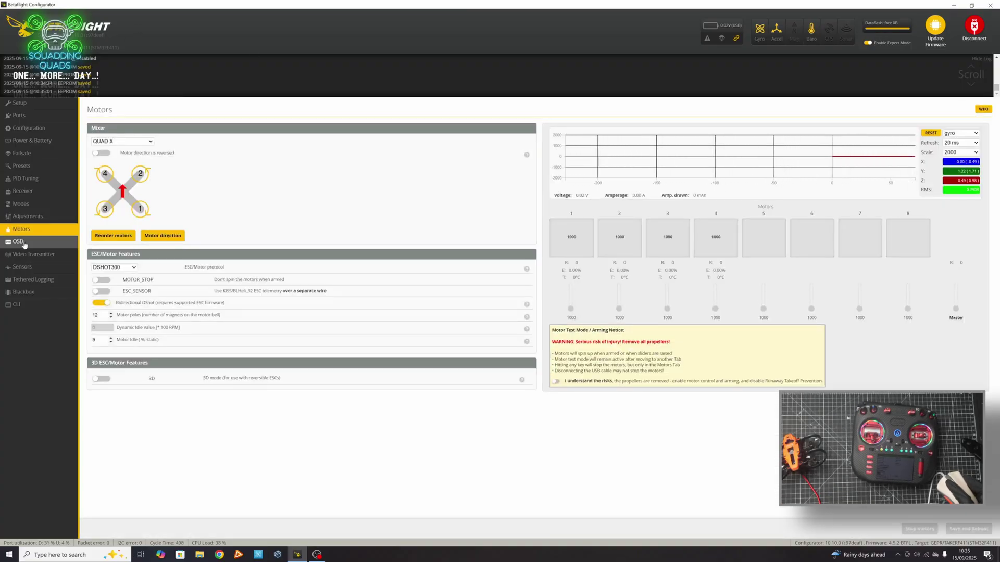
pyautogui.click(26, 249)
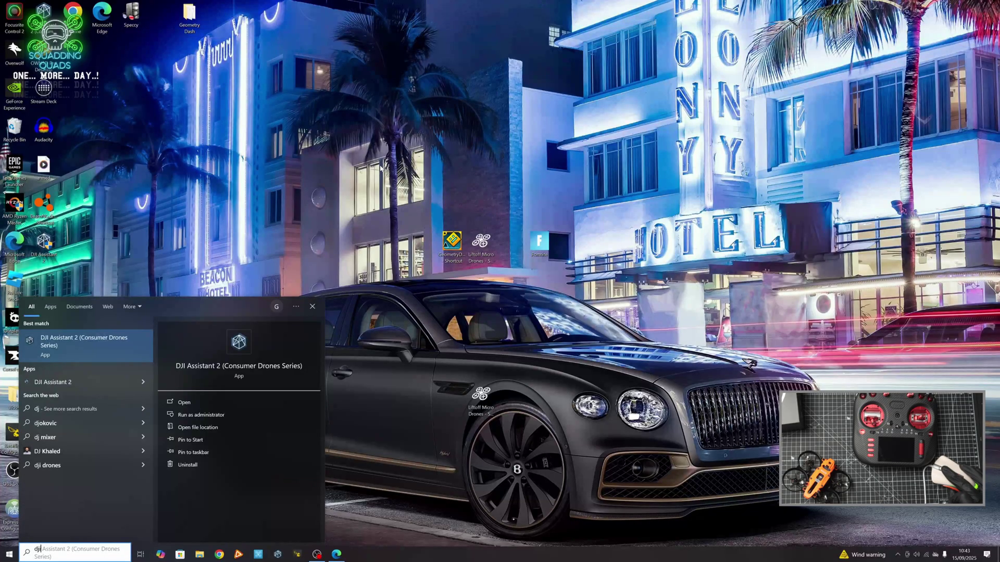
# Switch to DJI Assistant 2 (Consumer Drones Series), maximize its window and open the connected DJI O4 Air Unit Pro
pyautogui.click(73, 343)
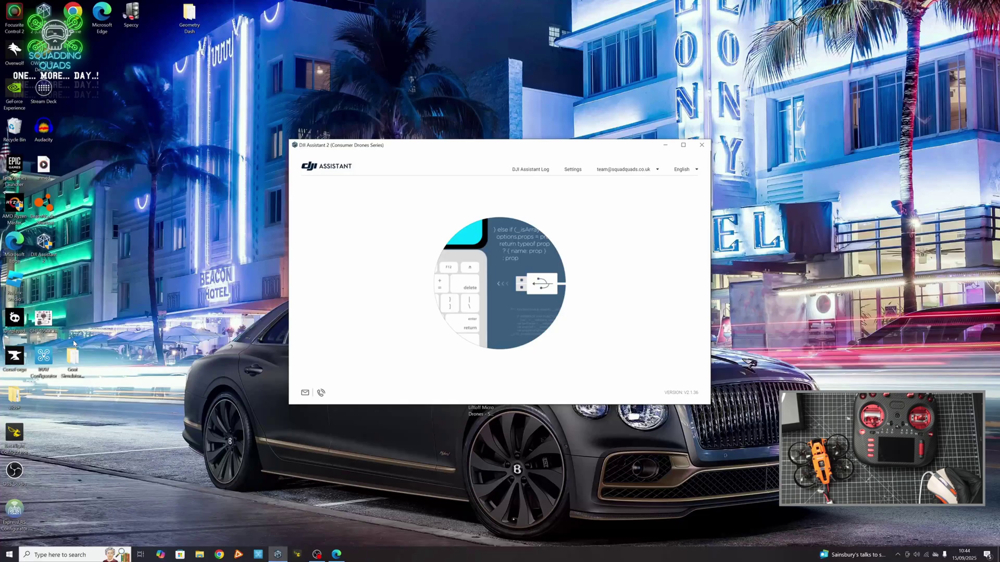
pyautogui.click(683, 145)
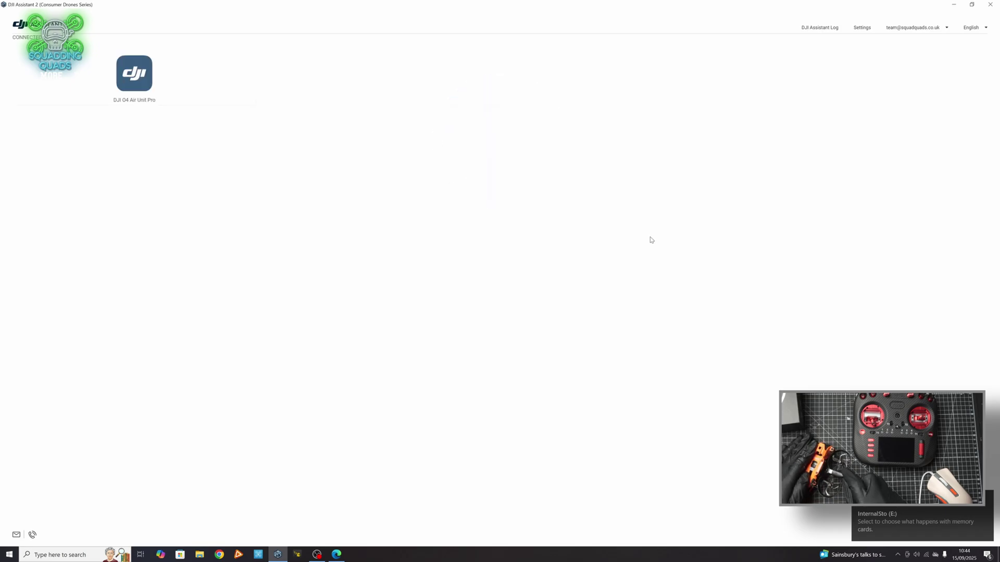
pyautogui.click(138, 51)
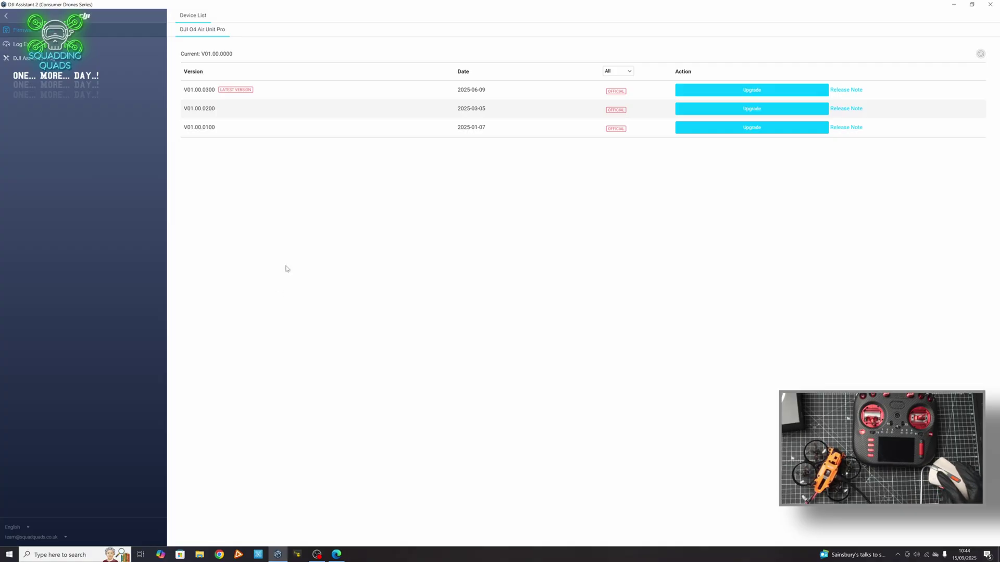
# Upgrade the DJI O4 Air Unit Pro firmware to V01.00.0300 and return to its firmware version list
pyautogui.click(714, 92)
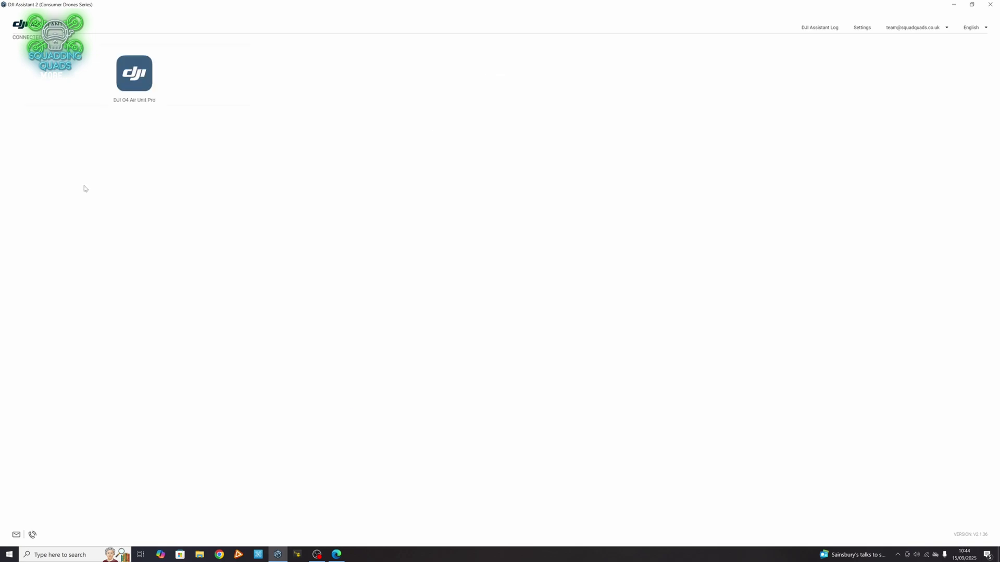
pyautogui.click(130, 71)
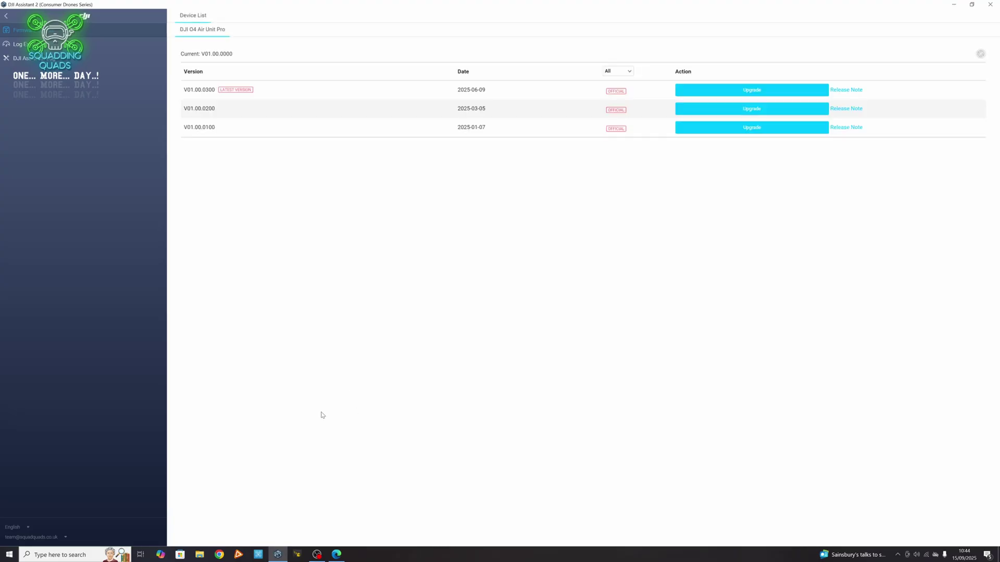
pyautogui.click(755, 90)
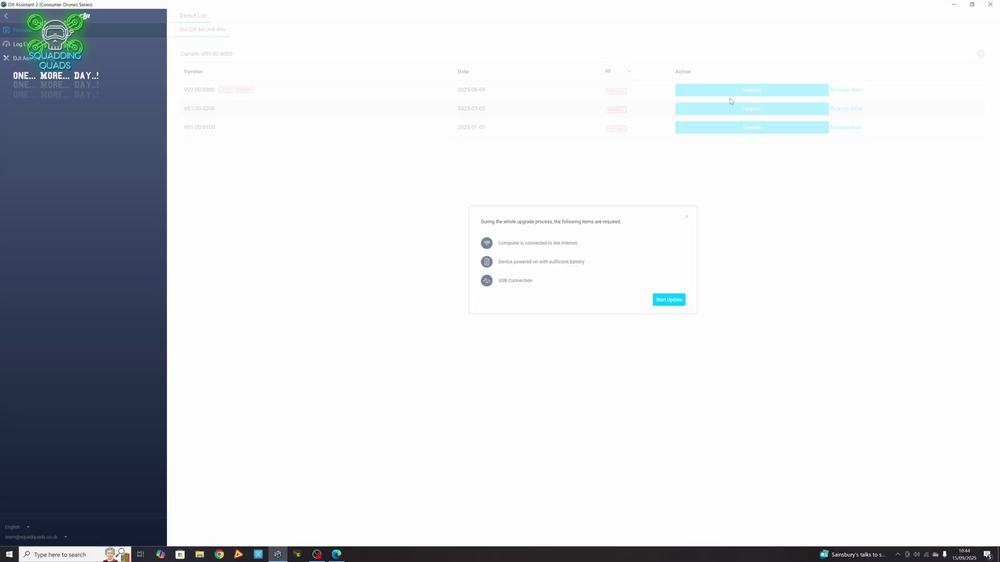
pyautogui.click(669, 300)
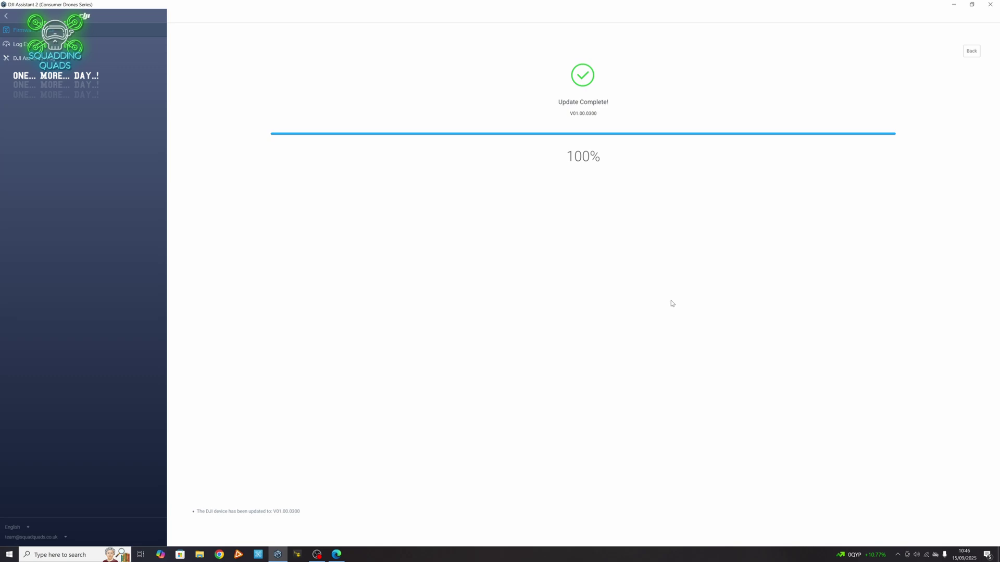
pyautogui.click(970, 50)
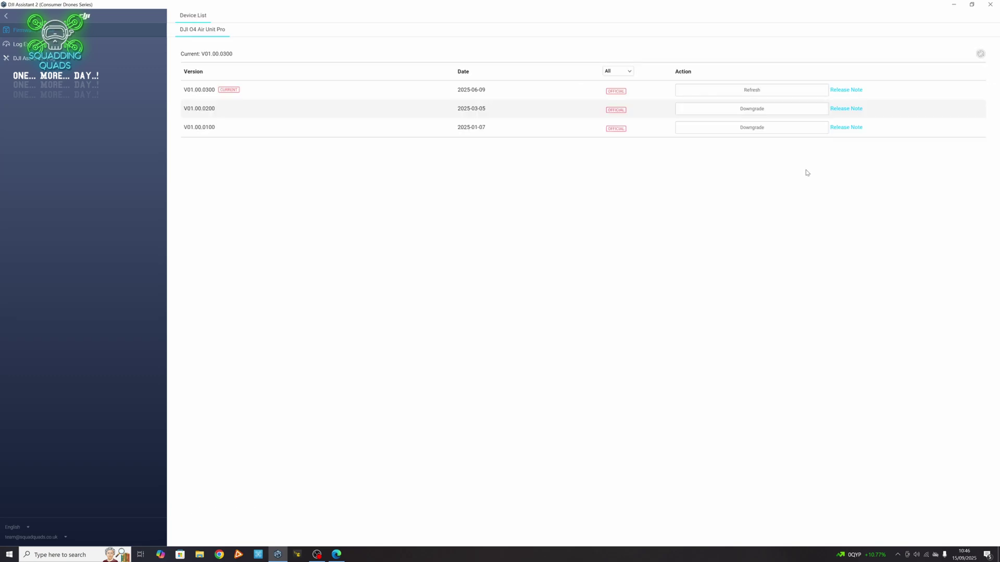